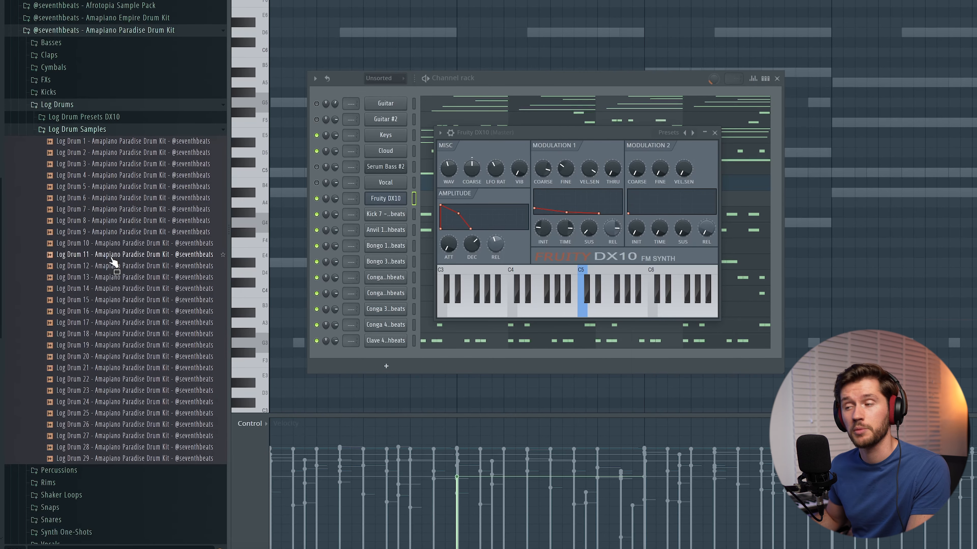
- Load Log Drum Preset 15 from the Amapiano Paradise Drum Kit's DX10 presets into the Fruity DX10 channel and close the synth window
{"action": "left_click", "coordinate": [137, 302]}
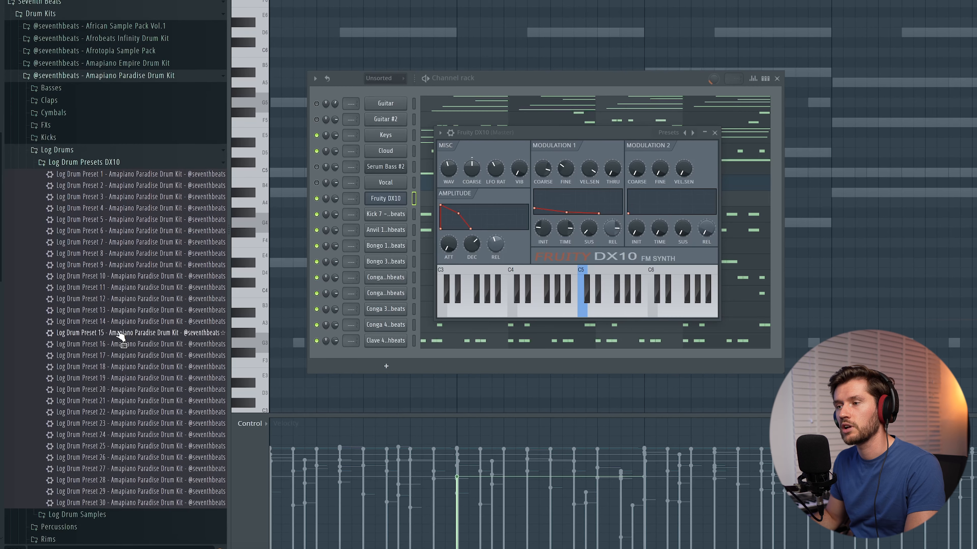
{"action": "left_click", "coordinate": [119, 334]}
{"action": "left_click_drag", "start_coordinate": [451, 278], "coordinate": [516, 266]}
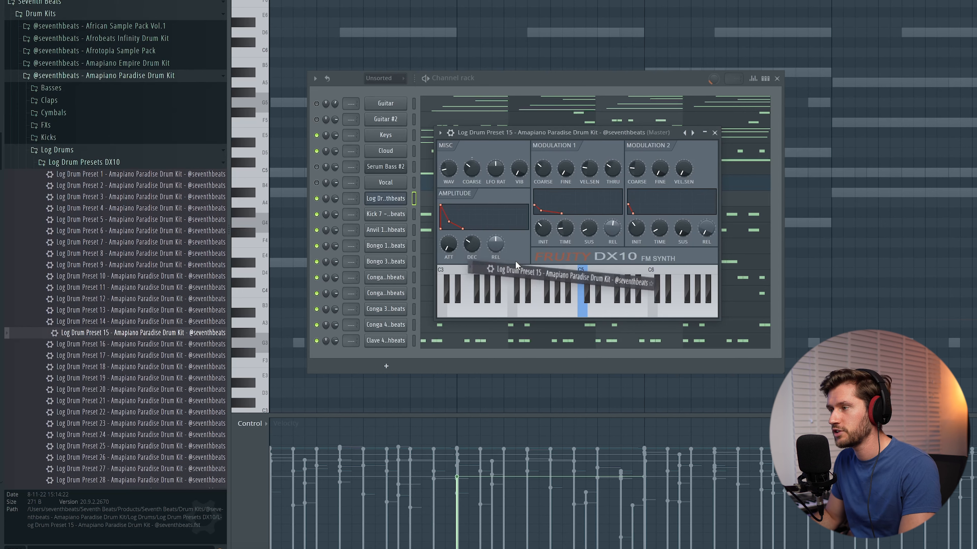
{"action": "left_click", "coordinate": [714, 133]}
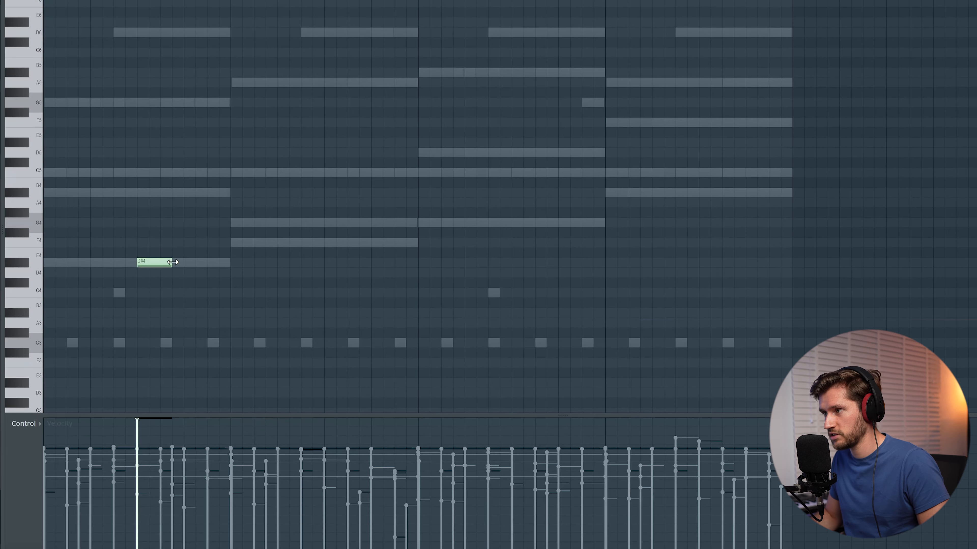
- Write three D#4 notes followed by a G4 note in the second half of bar 1 of the log drum pattern
{"action": "left_click_drag", "start_coordinate": [159, 264], "coordinate": [172, 264]}
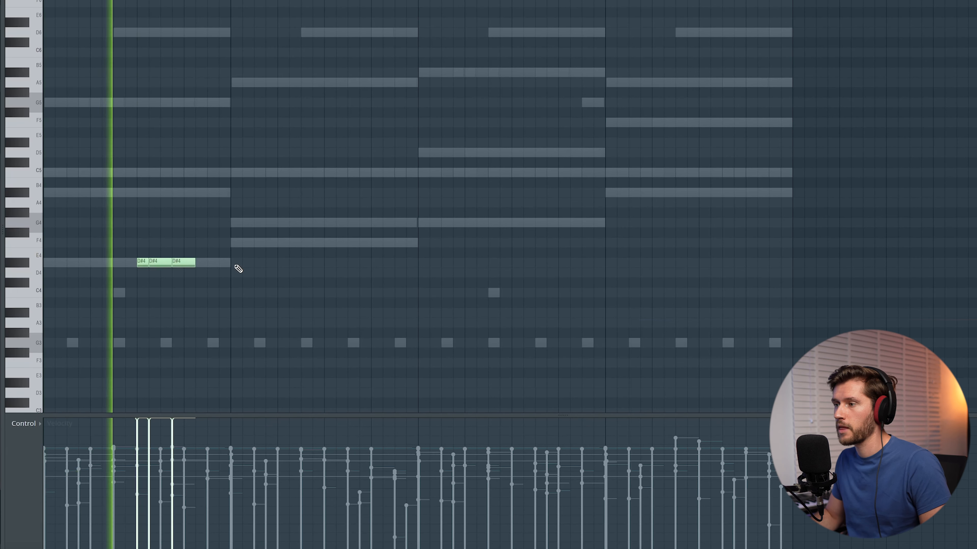
{"action": "left_click", "coordinate": [209, 223]}
{"action": "left_click_drag", "start_coordinate": [195, 263], "coordinate": [207, 263]}
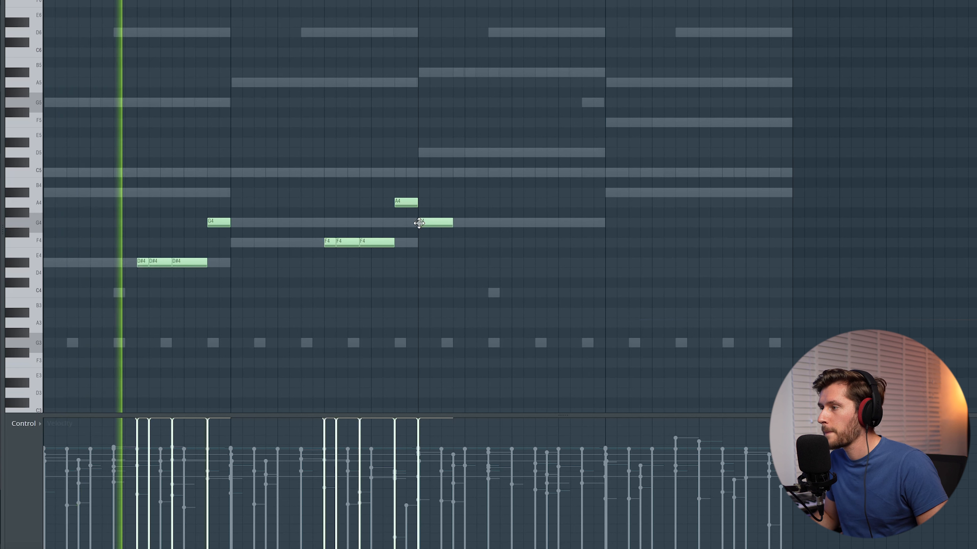
- Continue the log drum pattern with F4 notes and an A4 in bar 2, and G4 notes ending on A#4 in bar 3
{"action": "left_click_drag", "start_coordinate": [452, 224], "coordinate": [439, 226]}
{"action": "left_click", "coordinate": [444, 225]}
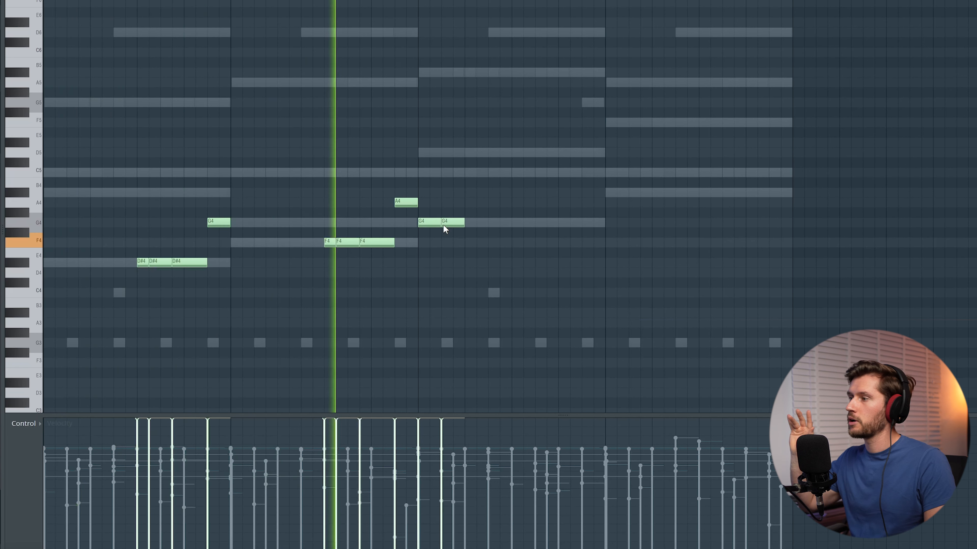
{"action": "key", "text": "space"}
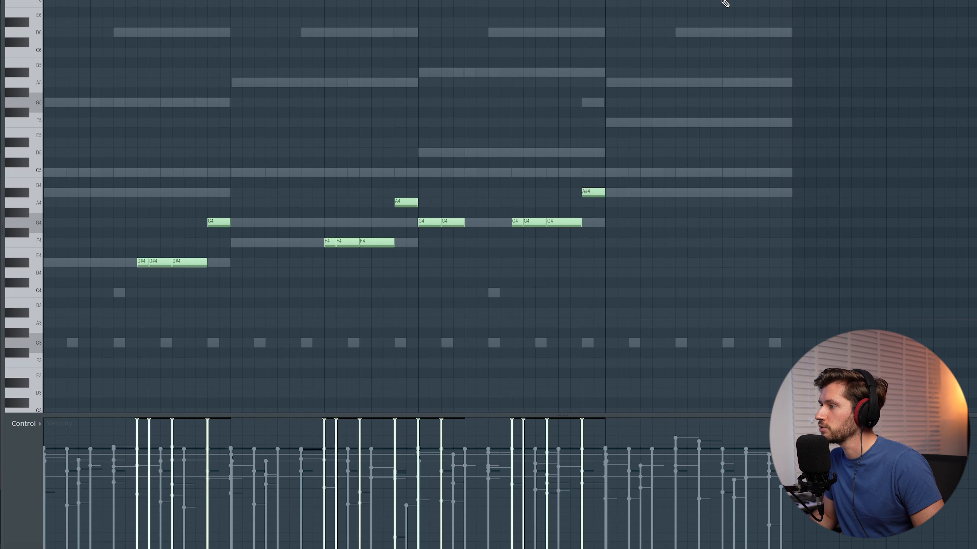
- Add three A#3 notes and a D4 note at the end of bar 4, and play back the log drum pattern
{"action": "scroll", "coordinate": [717, 133], "scroll_direction": "down", "scroll_amount": 3}
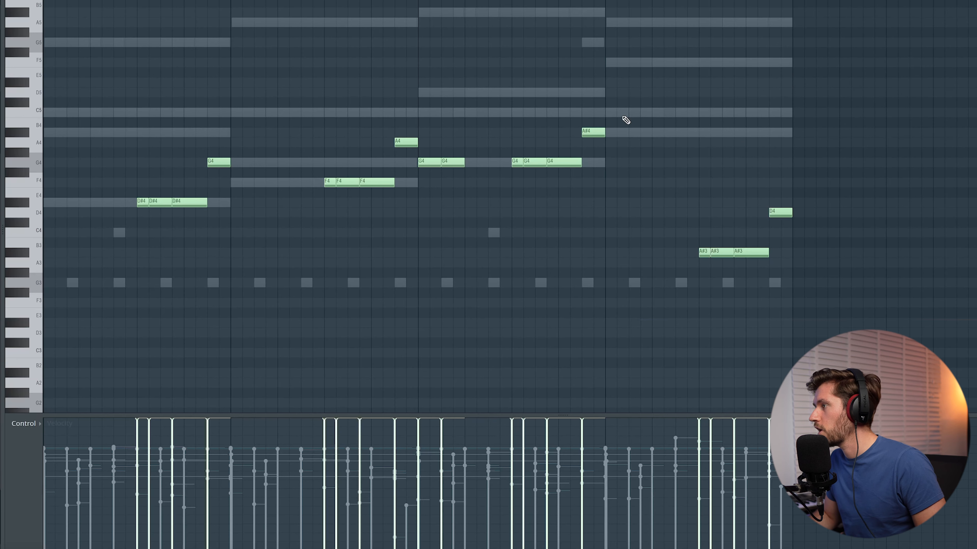
{"action": "scroll", "coordinate": [488, 208], "scroll_direction": "down", "scroll_amount": 1}
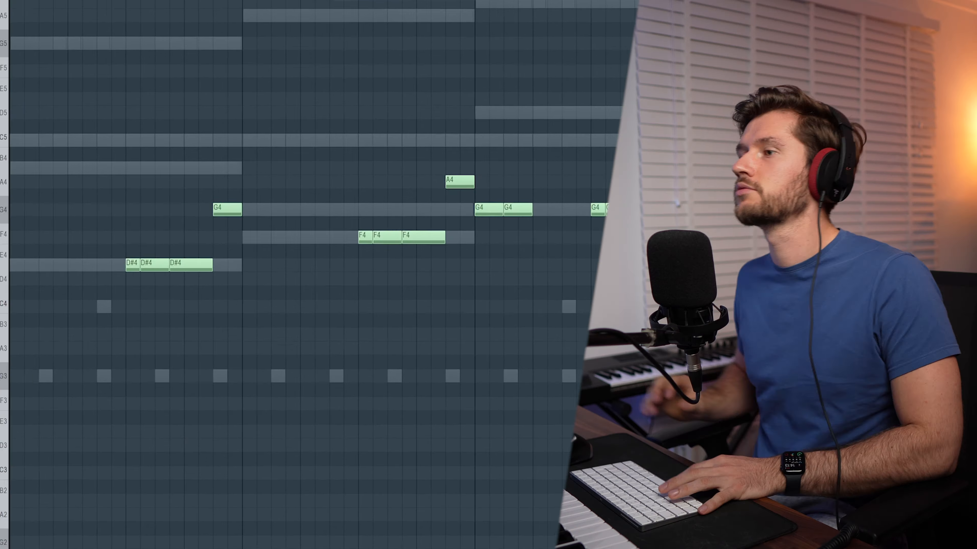
{"action": "key", "text": "space"}
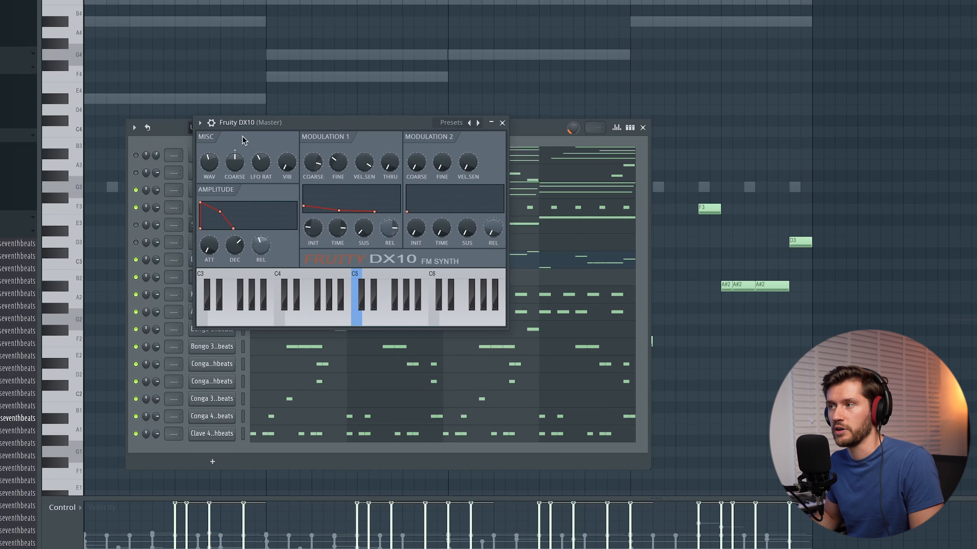
- Load the eFlute preset into the second Fruity DX10 instance
{"action": "left_click", "coordinate": [199, 123]}
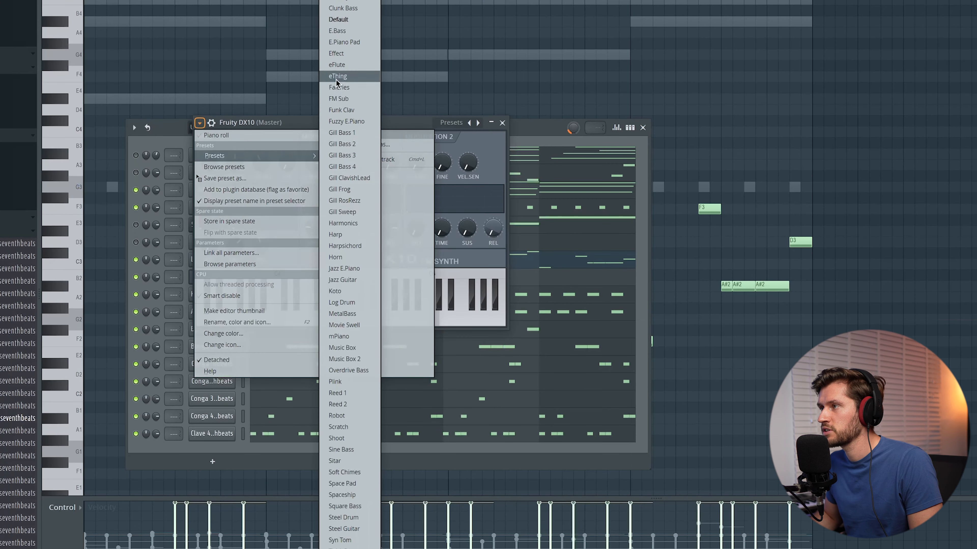
{"action": "left_click", "coordinate": [336, 65]}
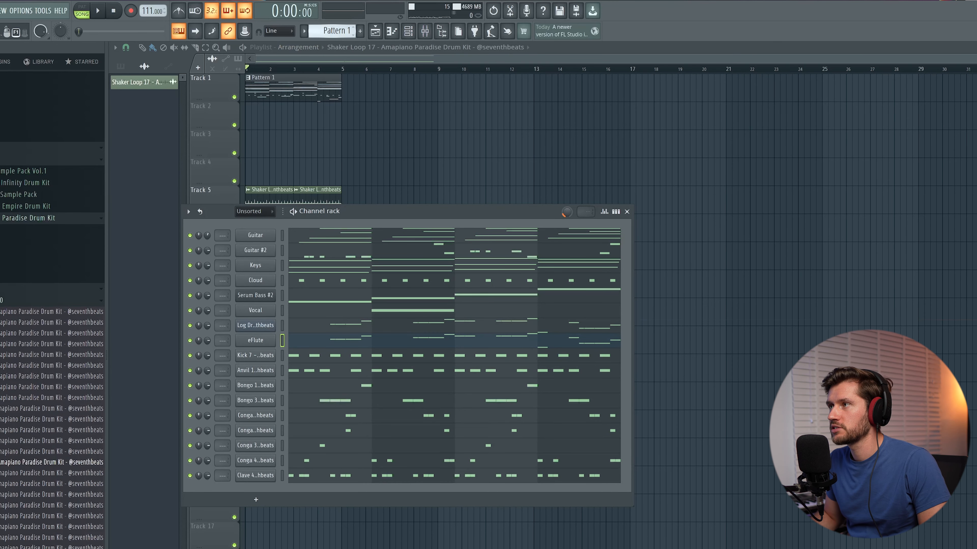
- Split Pattern 1 by channel and lay out the resulting clips from bar 1, with drums on Tracks 1–10 and melodic parts on Tracks 12–19
{"action": "left_click", "coordinate": [334, 30]}
{"action": "left_click", "coordinate": [401, 189]}
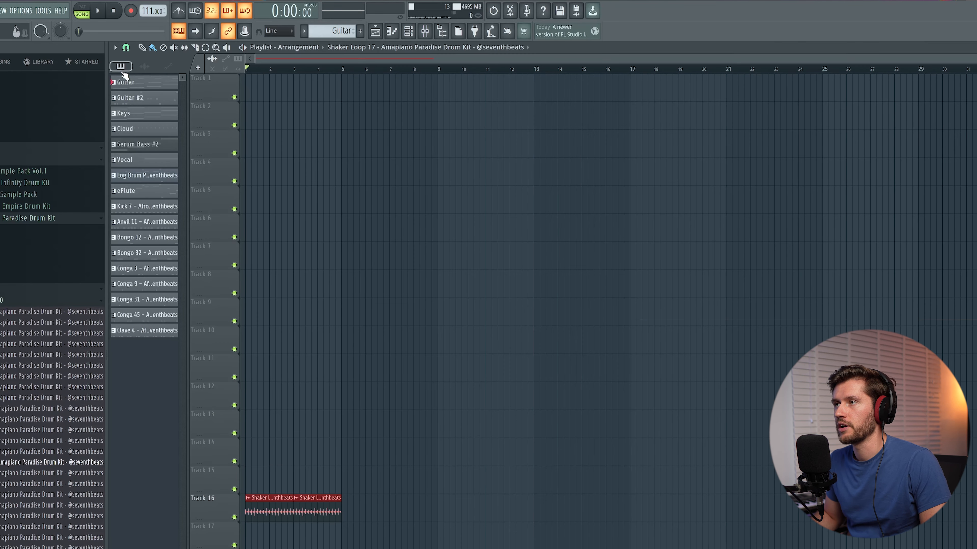
{"action": "left_click", "coordinate": [134, 329], "text": "shift"}
{"action": "left_click_drag", "start_coordinate": [317, 454], "coordinate": [312, 474]}
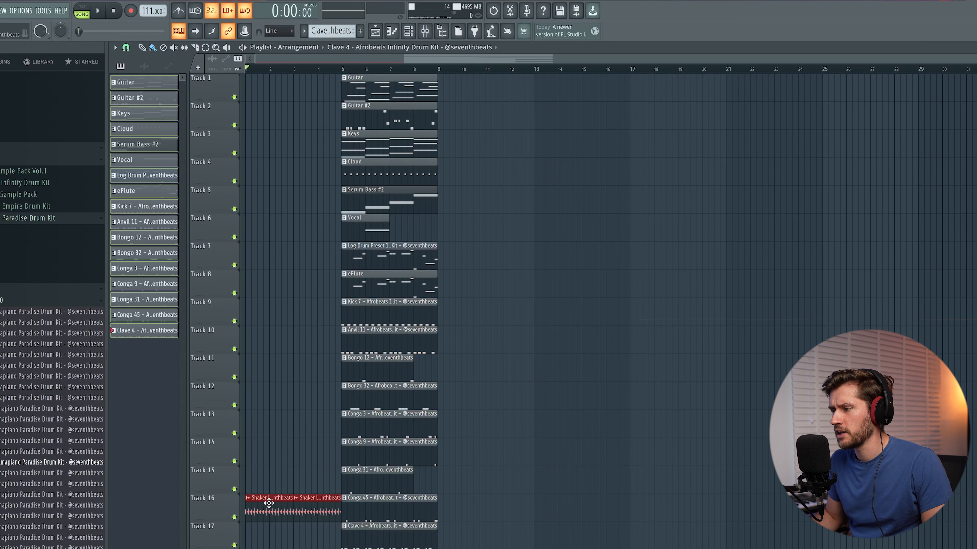
{"action": "left_click_drag", "start_coordinate": [486, 540], "coordinate": [341, 75]}
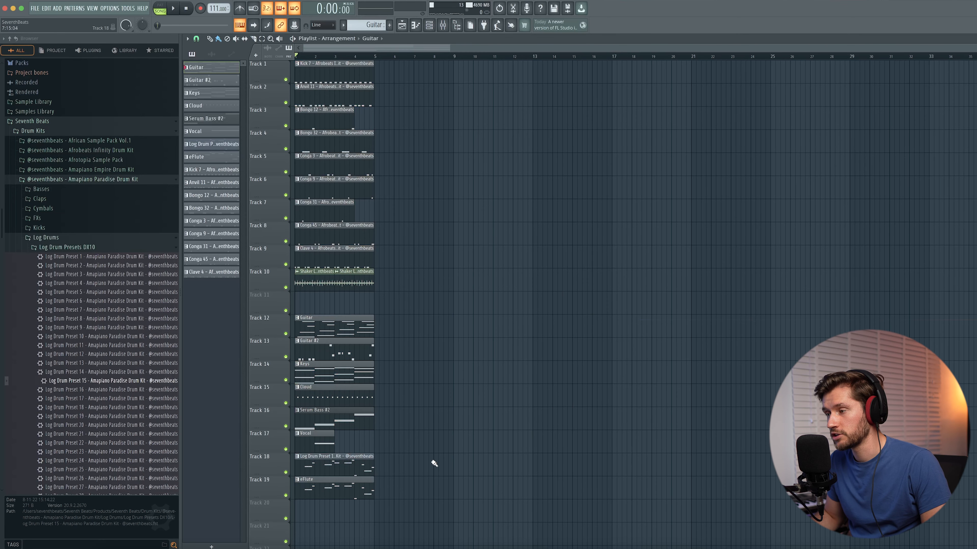
{"action": "left_click_drag", "start_coordinate": [420, 500], "coordinate": [295, 61]}
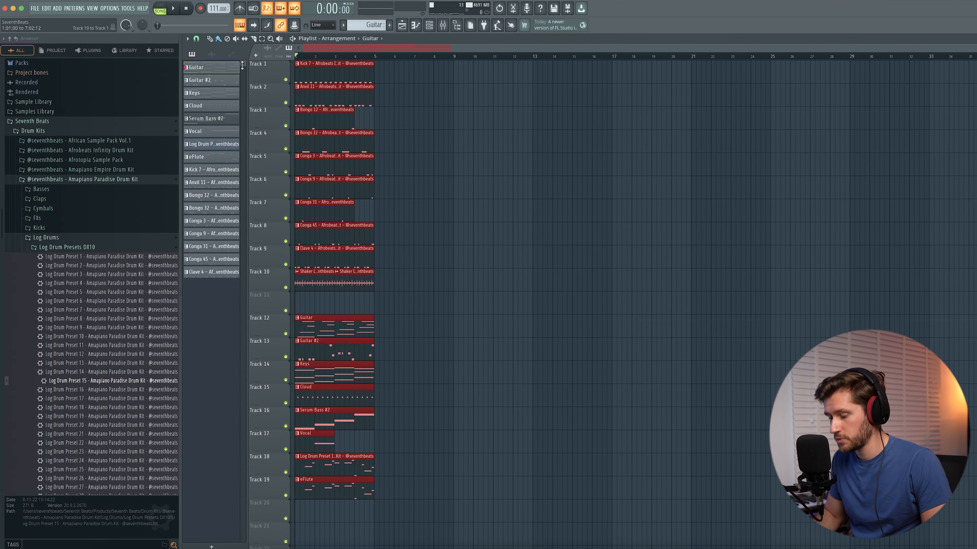
- Duplicate the four-bar block up to bar 21 and strip the first eight bars down to drums, Guitar #2 and one Keys clip
{"action": "key", "text": "ctrl+b"}
{"action": "key", "text": "ctrl+b"}
{"action": "key", "text": "ctrl+b"}
{"action": "key", "text": "ctrl+b"}
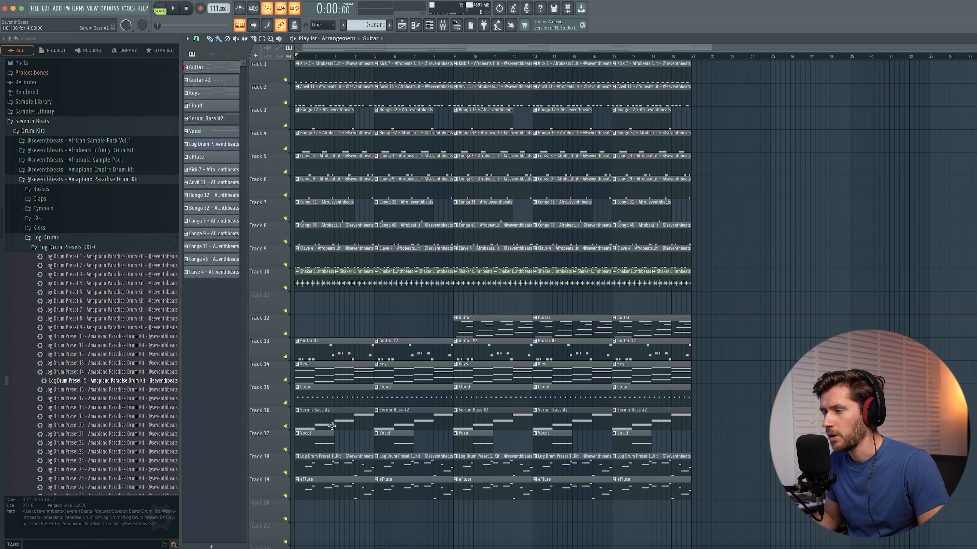
{"action": "mouse_move", "coordinate": [344, 398]}
{"action": "left_mouse_down"}
{"action": "mouse_move", "coordinate": [411, 414]}
{"action": "mouse_move", "coordinate": [337, 413]}
{"action": "left_mouse_up"}
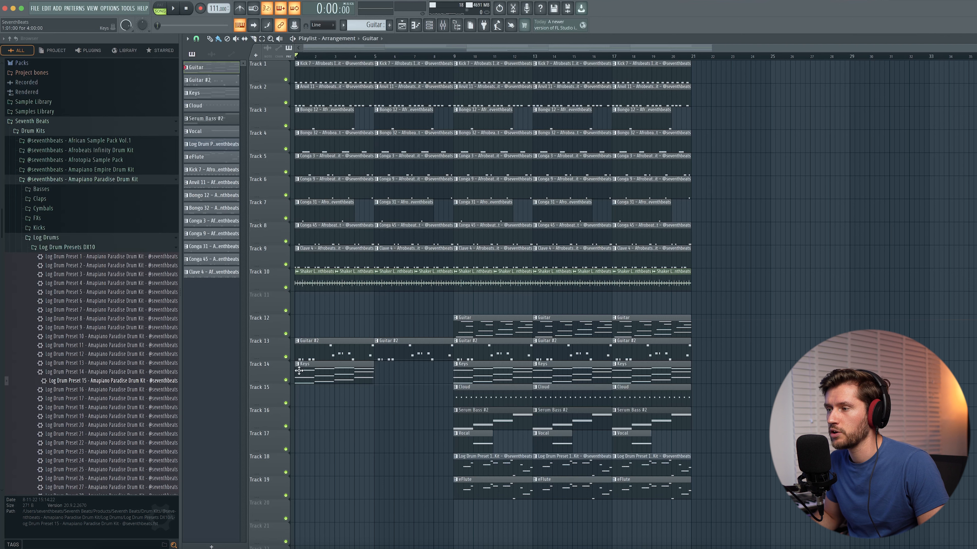
- Make the intro Keys clip unique, shorten its chord notes to brief stabs and repeat the clip in bars 5–8
{"action": "left_click", "coordinate": [297, 364]}
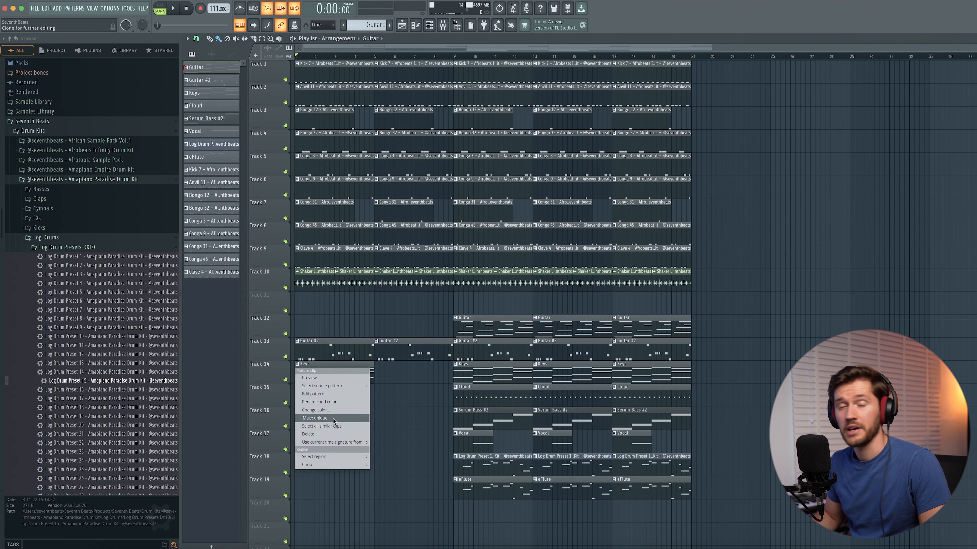
{"action": "left_click", "coordinate": [334, 419]}
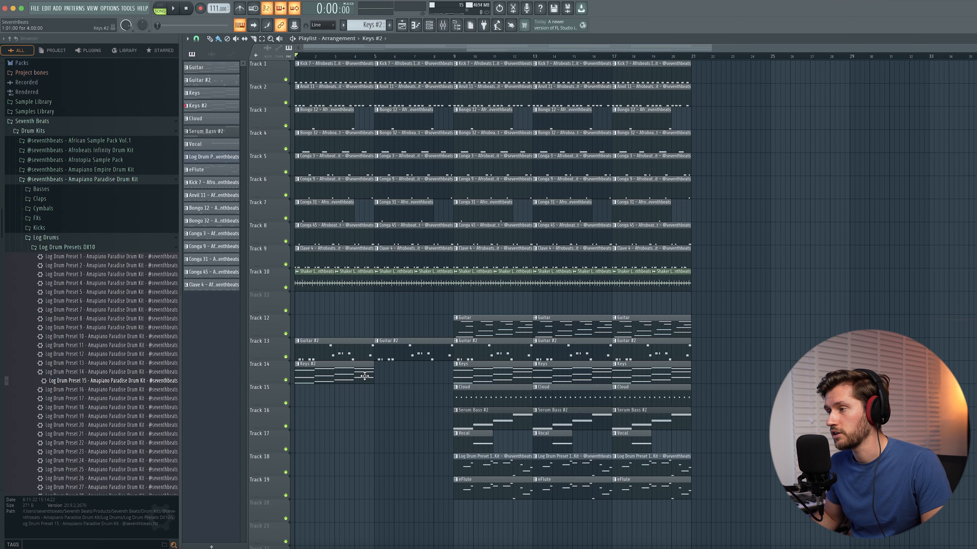
{"action": "double_click", "coordinate": [375, 375]}
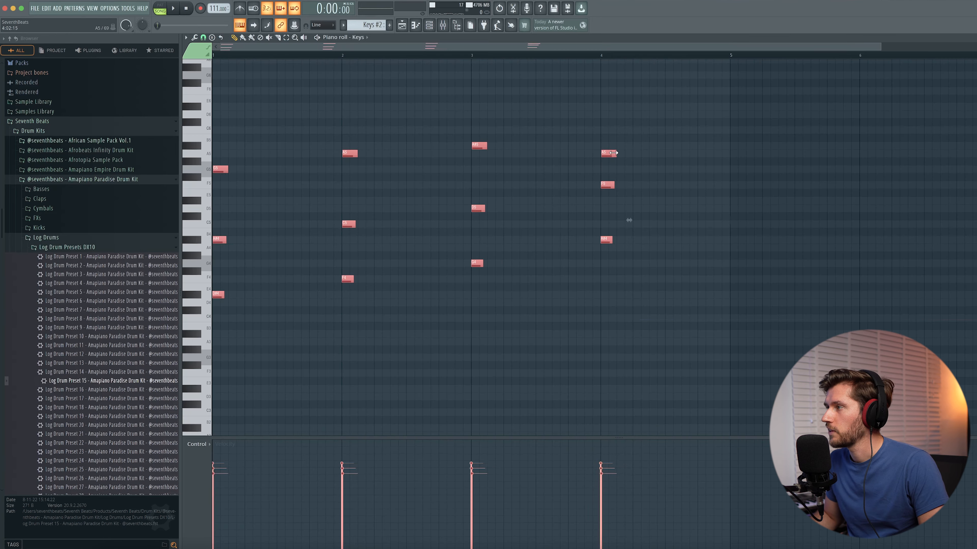
{"action": "key", "text": "F5"}
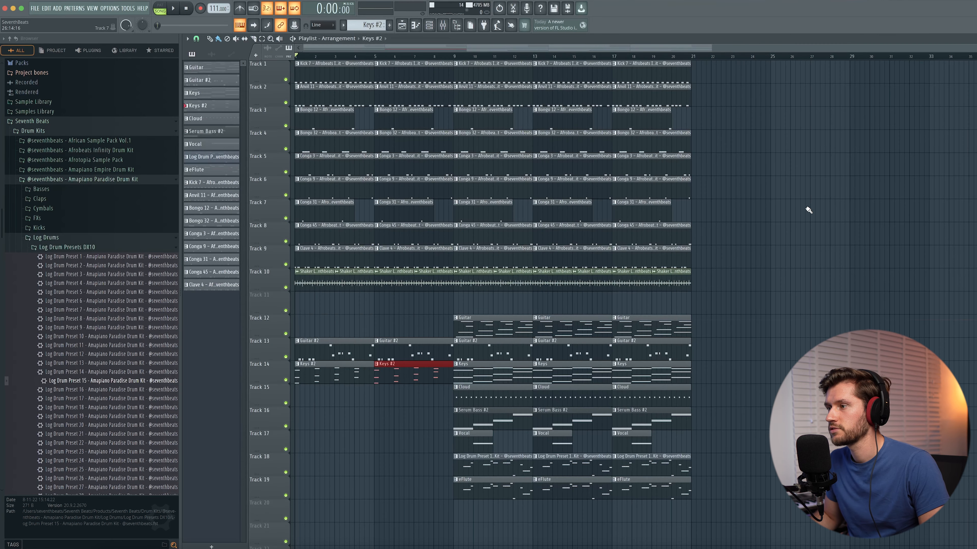
- Play back the intro and extend the arrangement to bar 33 with copies of the last full four-bar block
{"action": "key", "text": "space"}
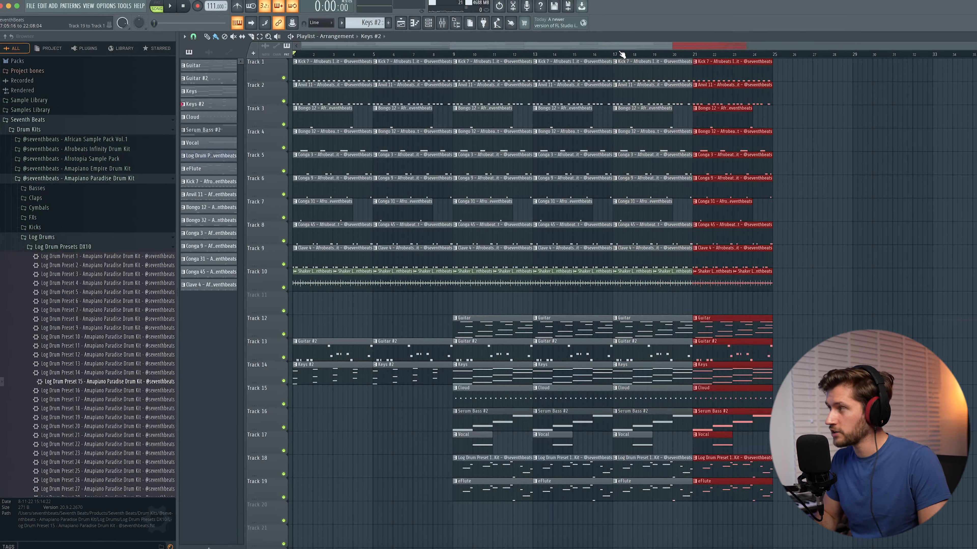
{"action": "key", "text": "super+b"}
{"action": "key", "text": "super+b"}
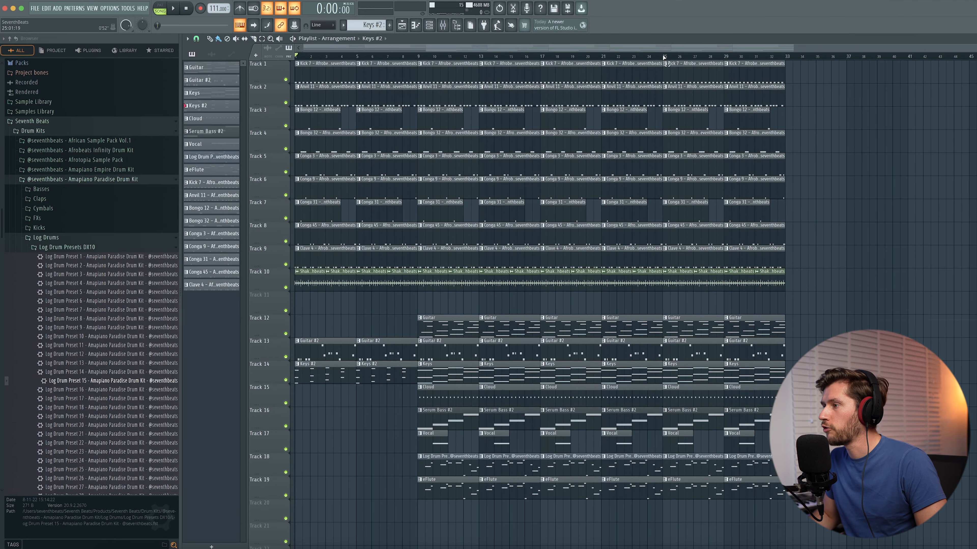
- Remove the Cloud, log drum and eFlute clips from bars 9–24, and loop that section for playback
{"action": "left_click_drag", "start_coordinate": [664, 57], "coordinate": [418, 73]}
{"action": "left_click", "coordinate": [867, 372], "text": "super"}
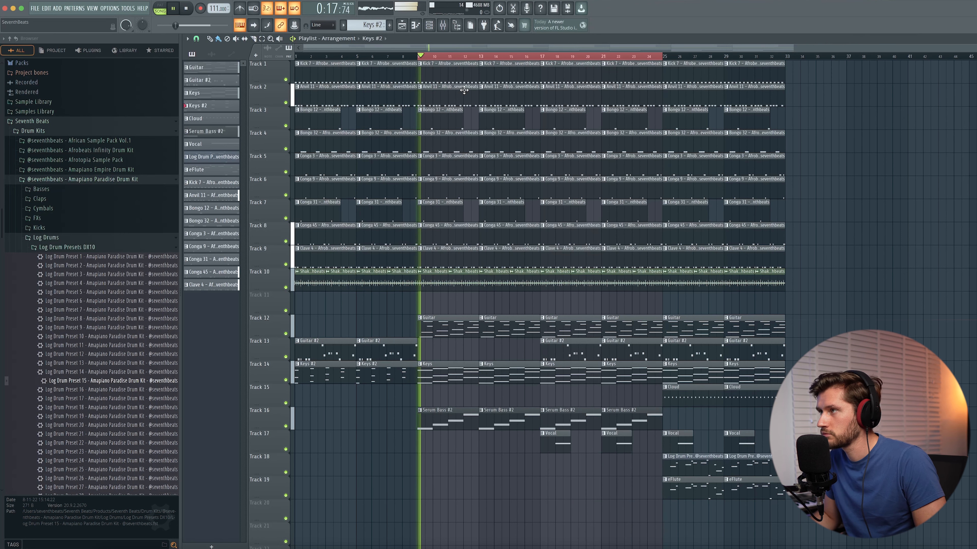
{"action": "left_click_drag", "start_coordinate": [460, 61], "coordinate": [662, 57]}
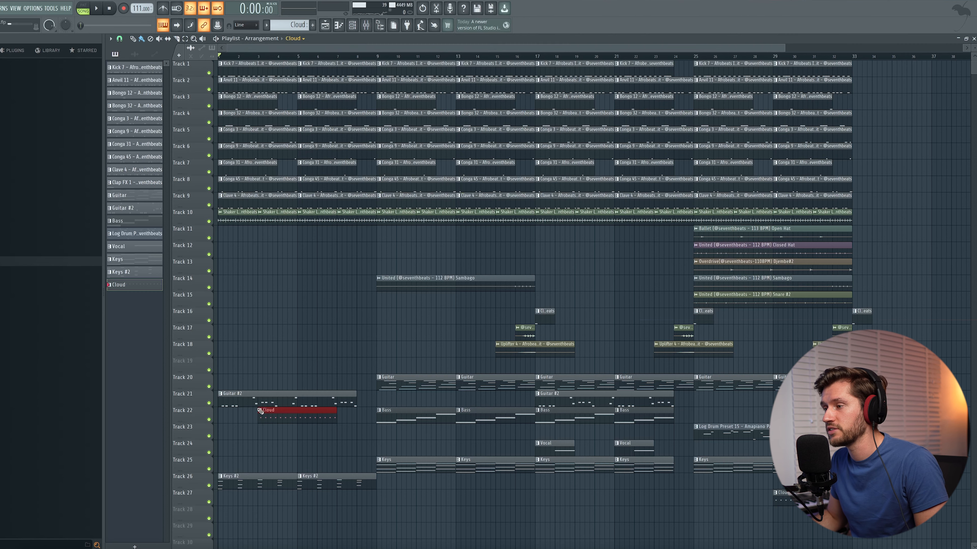
- Open the Guitar #2 pattern to review its notes, and play back the finished arrangement
{"action": "double_click", "coordinate": [261, 410]}
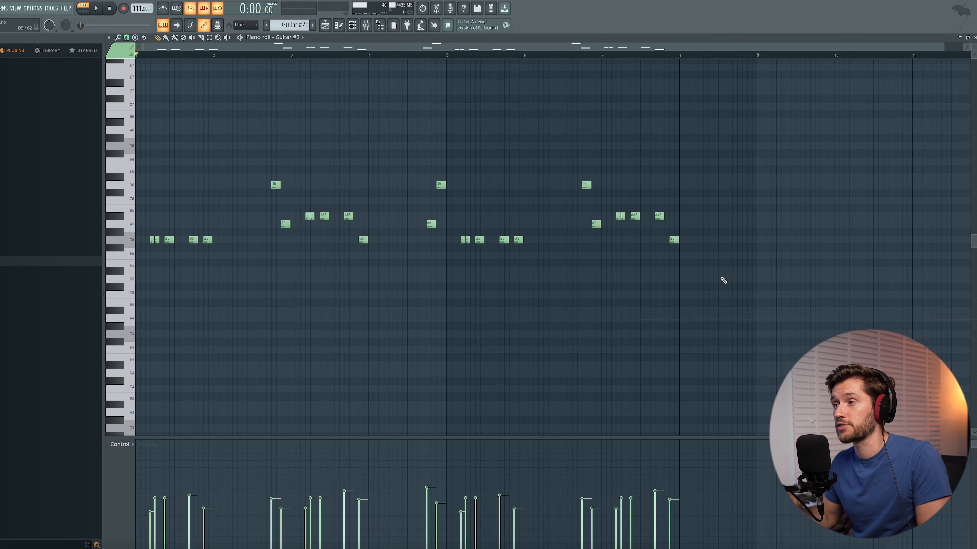
{"action": "key", "text": "space"}
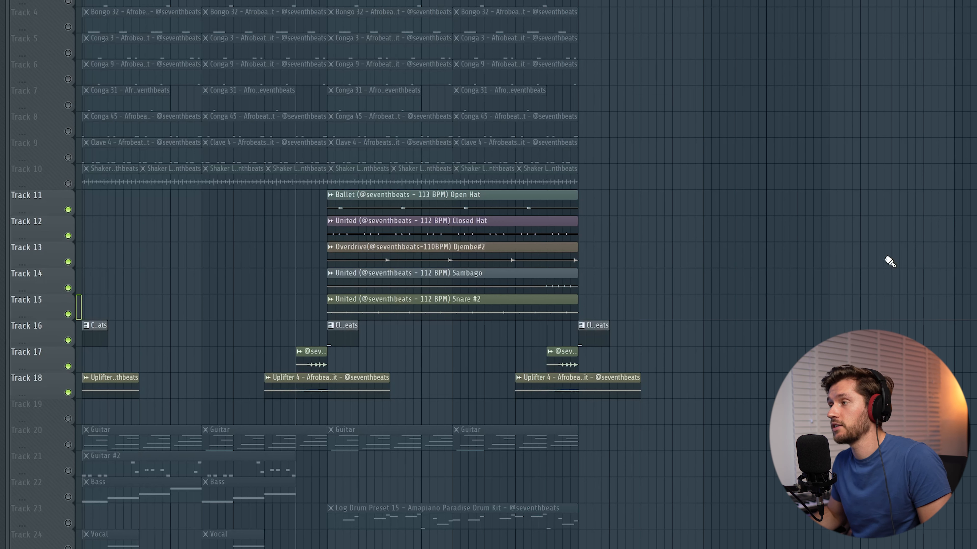
{"action": "key", "text": "space"}
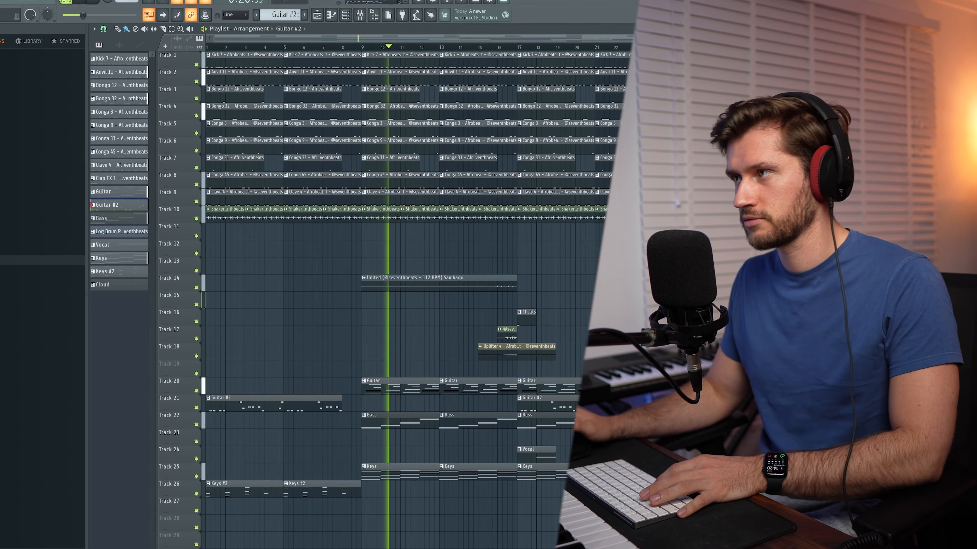
- Examine the Kick 7 pattern's notes in the piano roll, return to the playlist and follow the arrangement's playback up to bar 25
{"action": "double_click", "coordinate": [416, 56]}
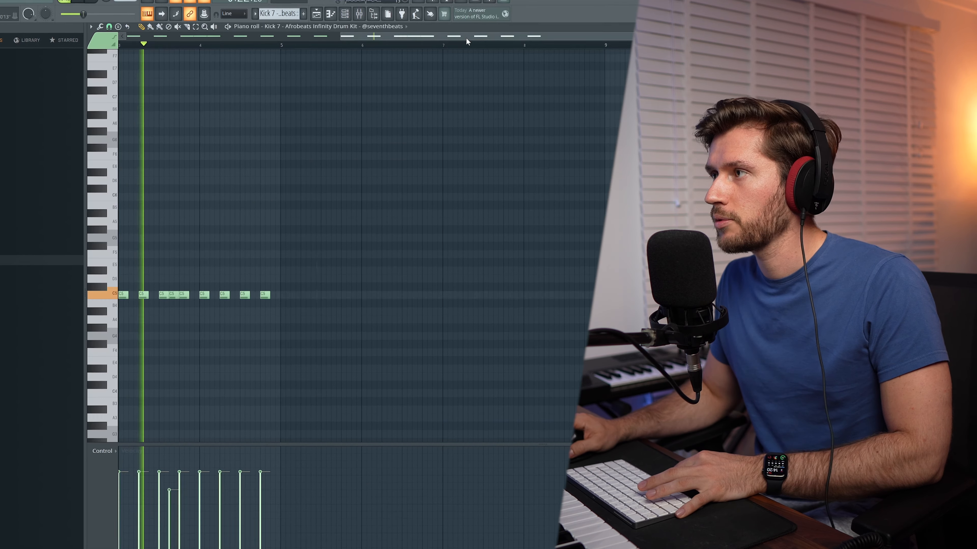
{"action": "left_click_drag", "start_coordinate": [467, 38], "coordinate": [21, 62]}
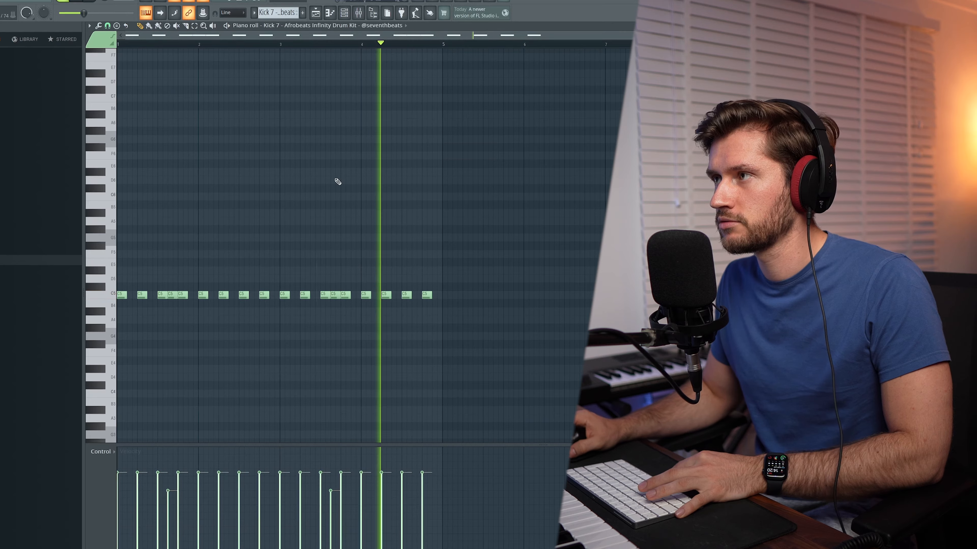
{"action": "left_click", "coordinate": [316, 12]}
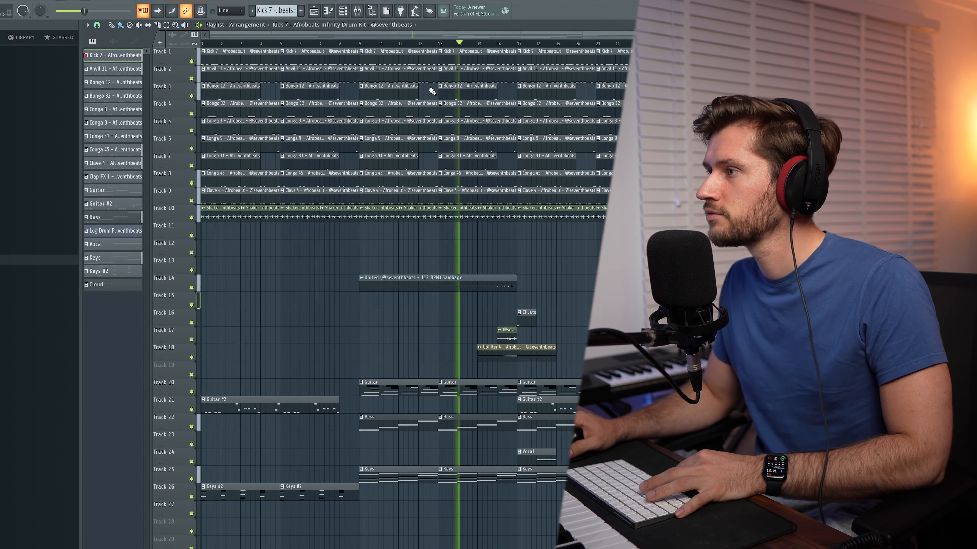
{"action": "left_click_drag", "start_coordinate": [209, 35], "coordinate": [247, 38]}
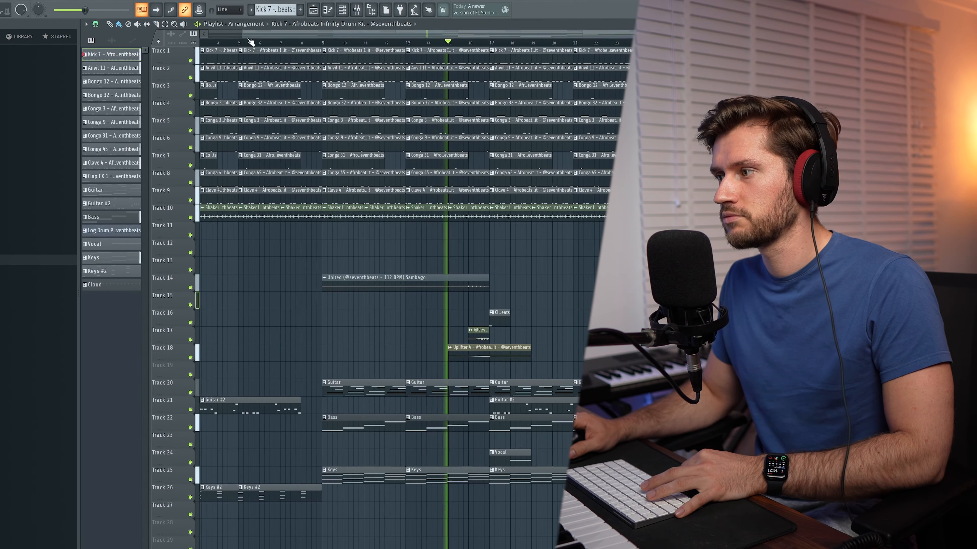
{"action": "left_click_drag", "start_coordinate": [323, 36], "coordinate": [383, 36]}
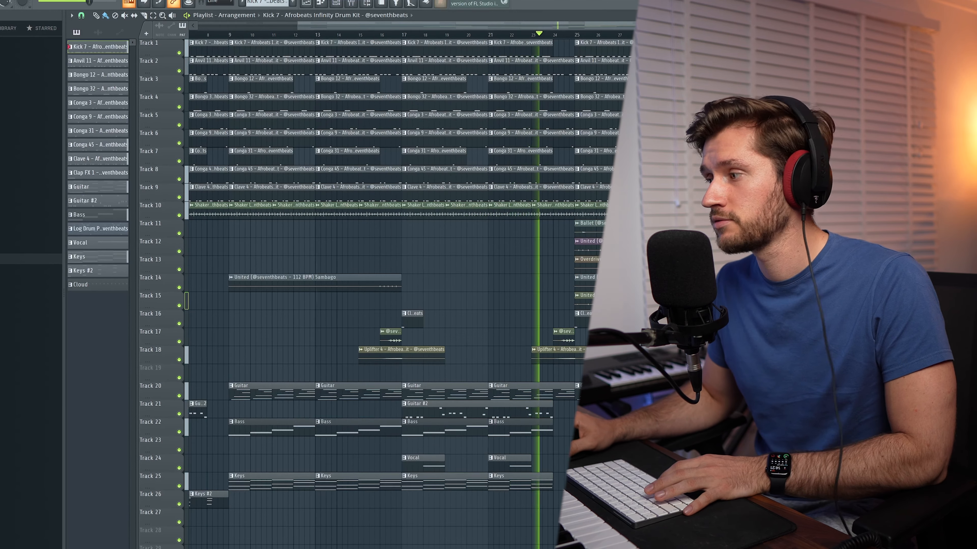
{"action": "left_click_drag", "start_coordinate": [413, 27], "coordinate": [563, 29]}
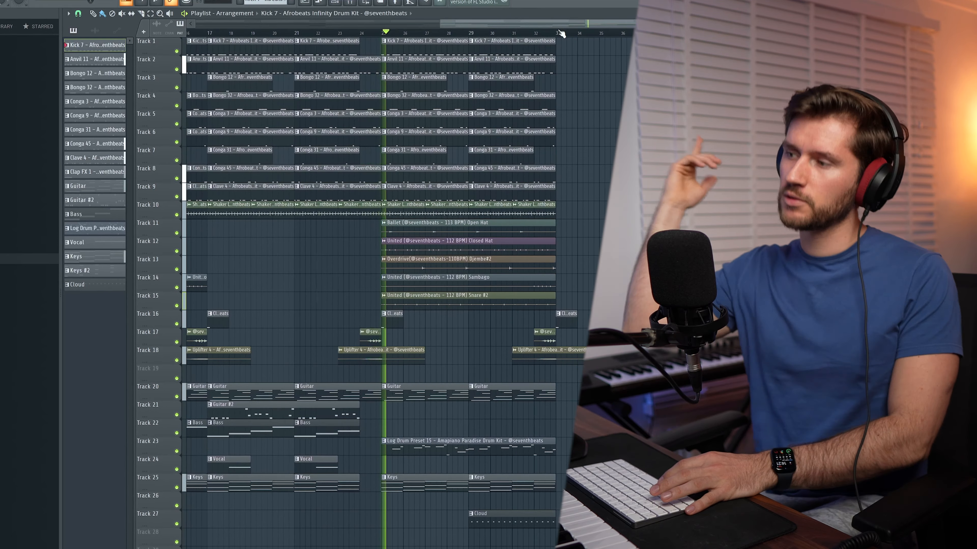